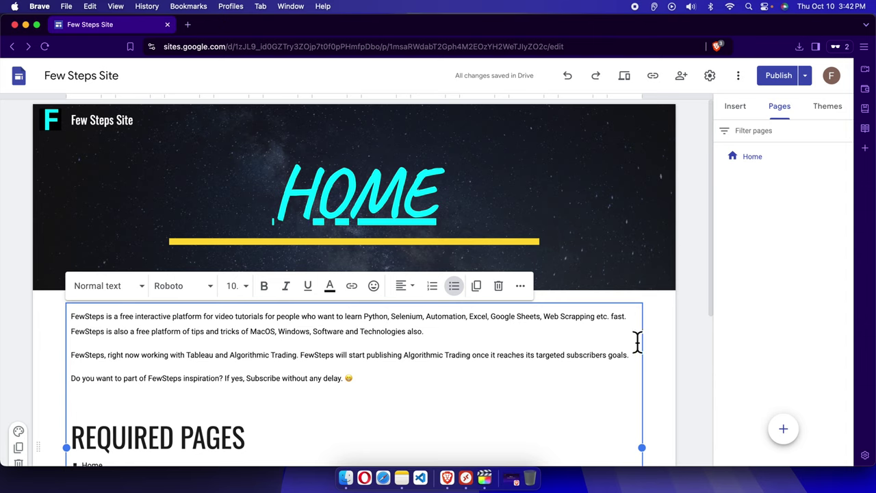
Open the Publish dropdown menu next to the Publish button.
click(805, 78)
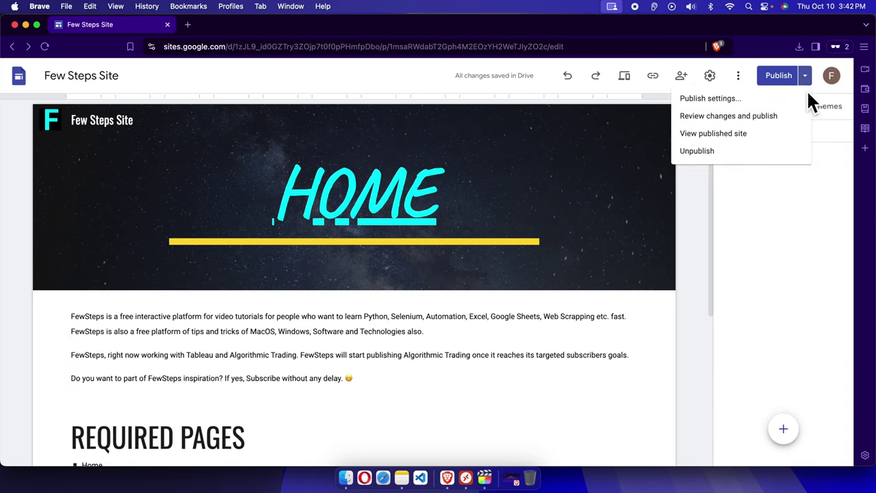
View the published Few Steps Site in a new tab and scroll its Home page.
click(740, 142)
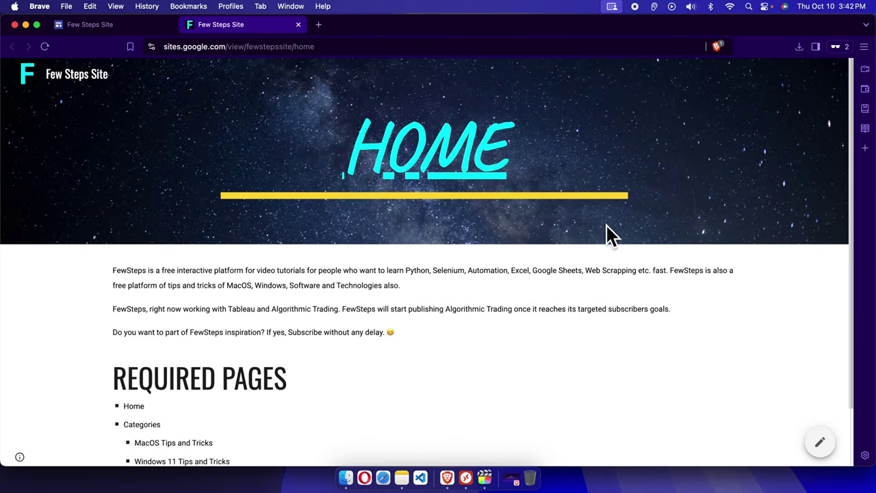
scroll(403, 266, down, 2)
scroll(555, 258, up, 2)
scroll(556, 259, down, 2)
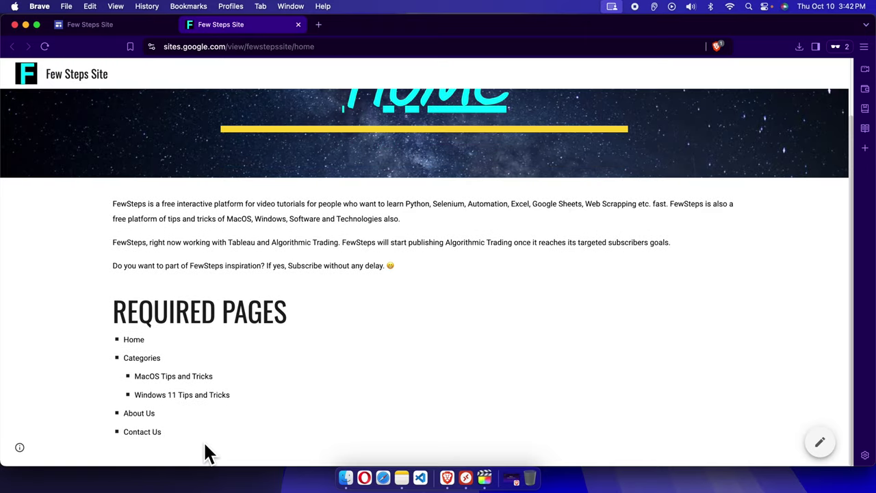
Highlight the Required Pages items: Categories, About Us, MacOS and Windows 11 Tips and Tricks.
drag(171, 438, 102, 336)
click(168, 356)
double_click(133, 358)
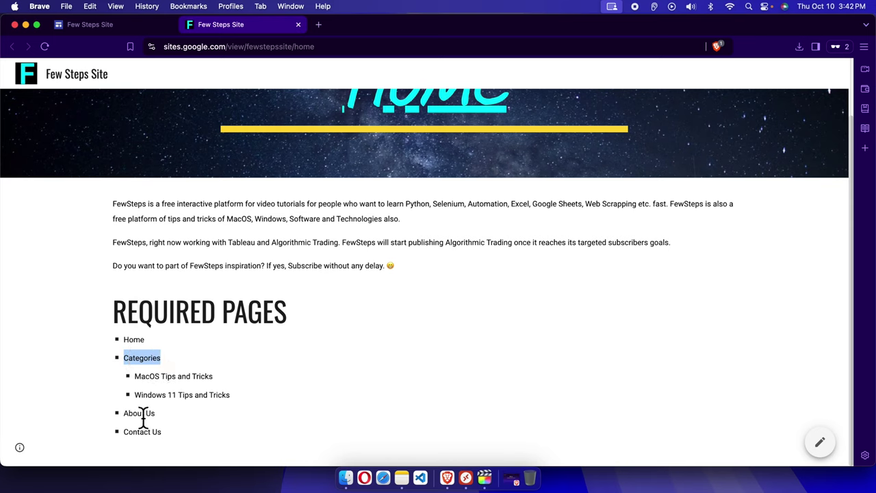
drag(124, 413, 126, 431)
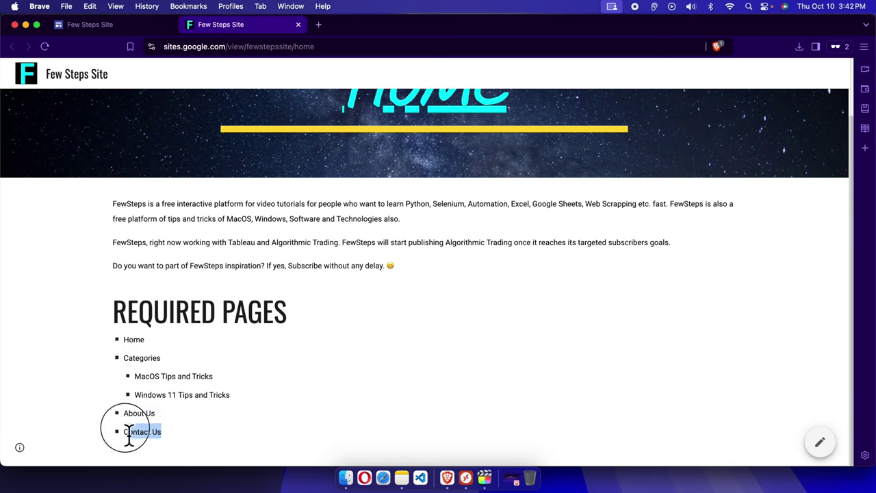
drag(136, 376, 221, 393)
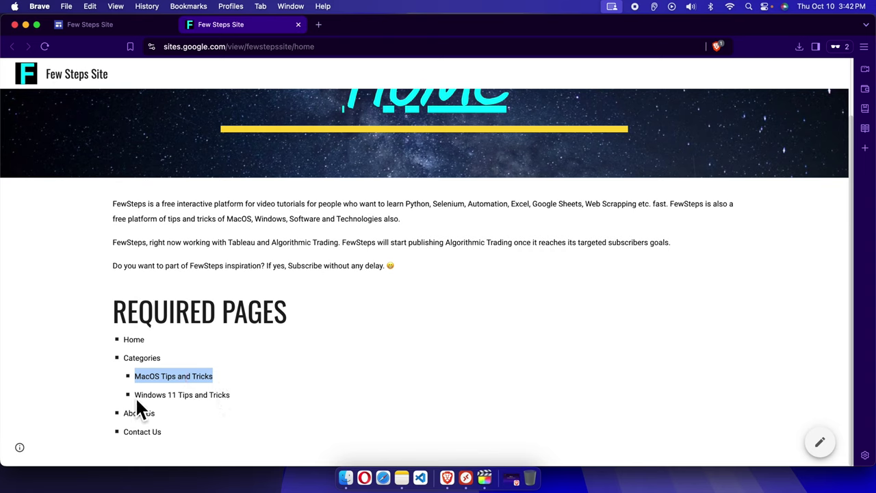
drag(136, 396, 225, 401)
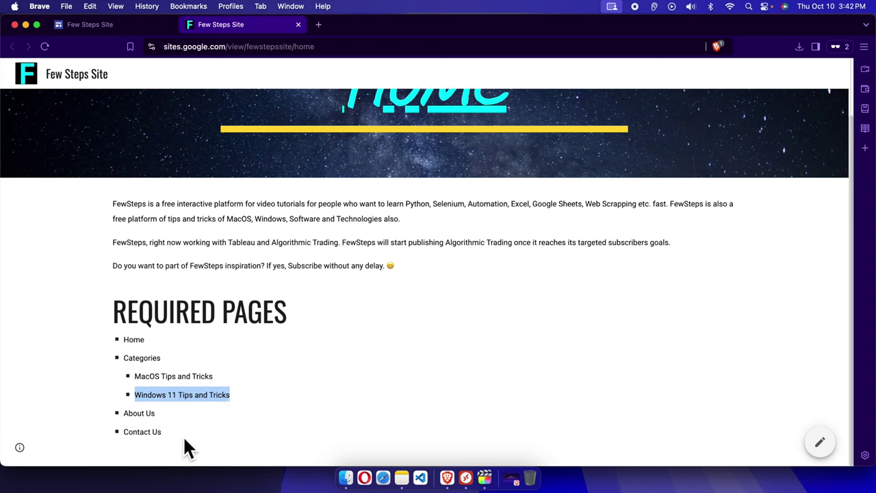
drag(186, 446, 122, 347)
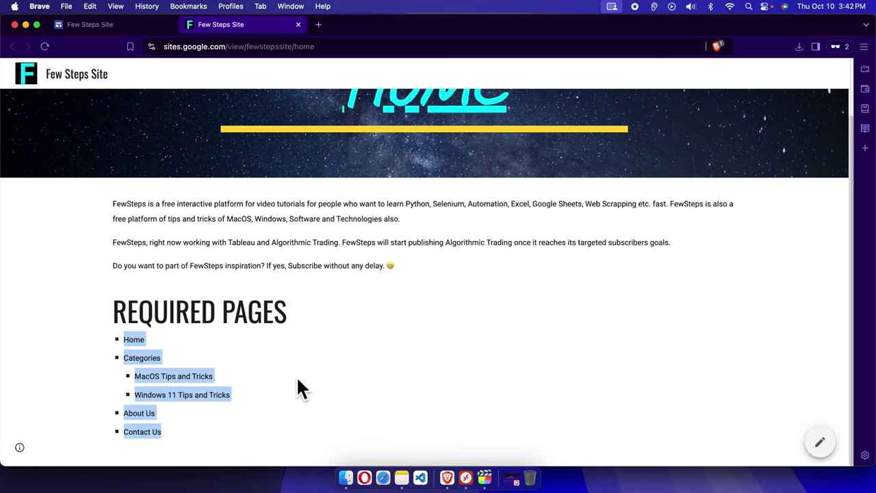
scroll(301, 387, up, 2)
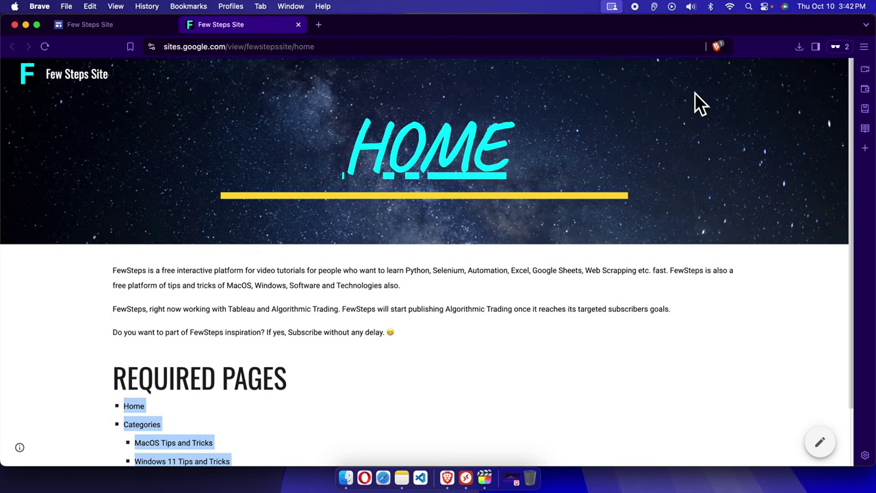
scroll(206, 446, down, 2)
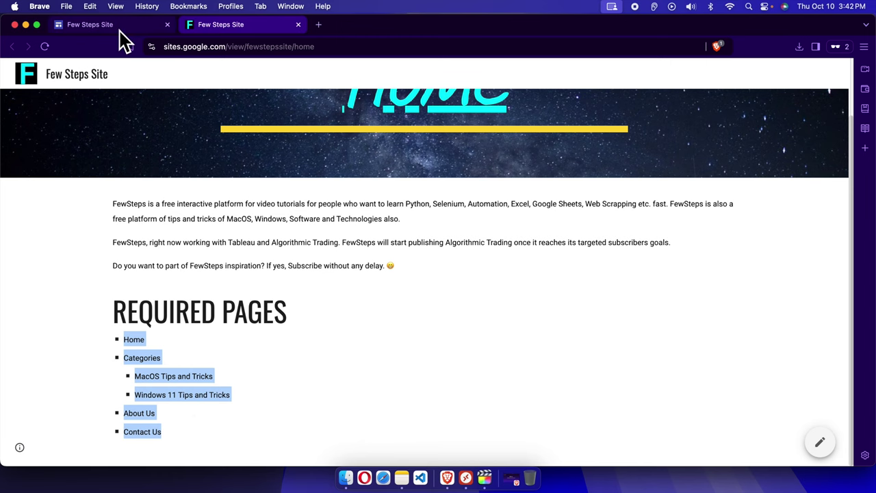
Close the published tab, look through the Insert and Themes panels, and return to Pages.
click(299, 25)
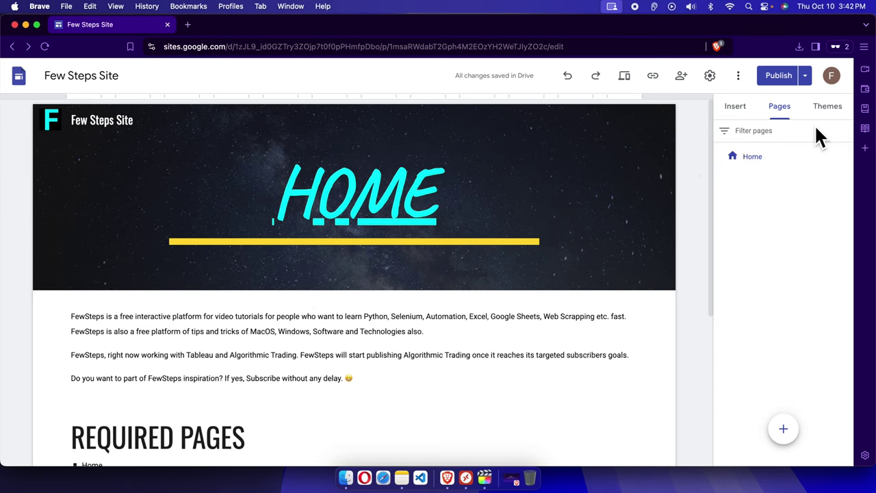
click(734, 112)
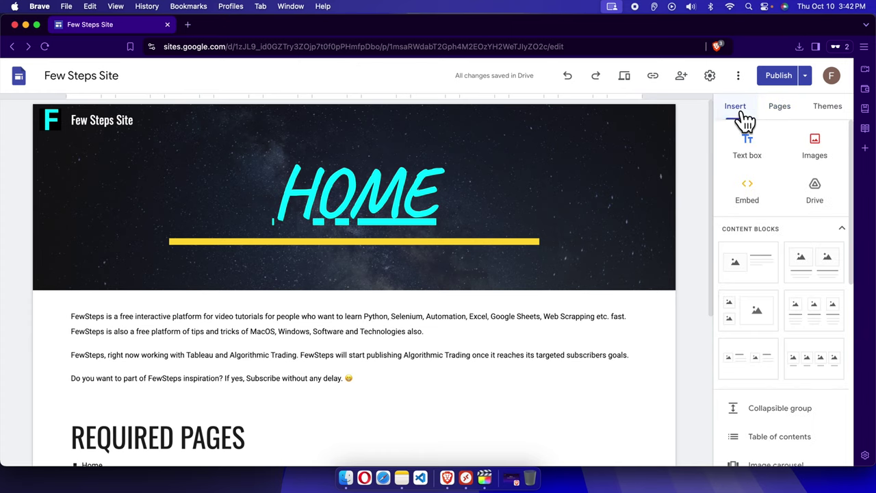
click(780, 113)
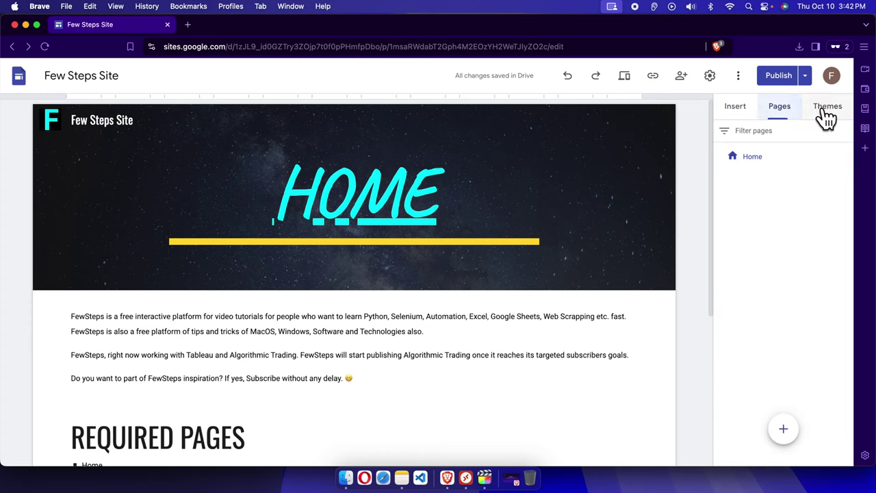
click(828, 113)
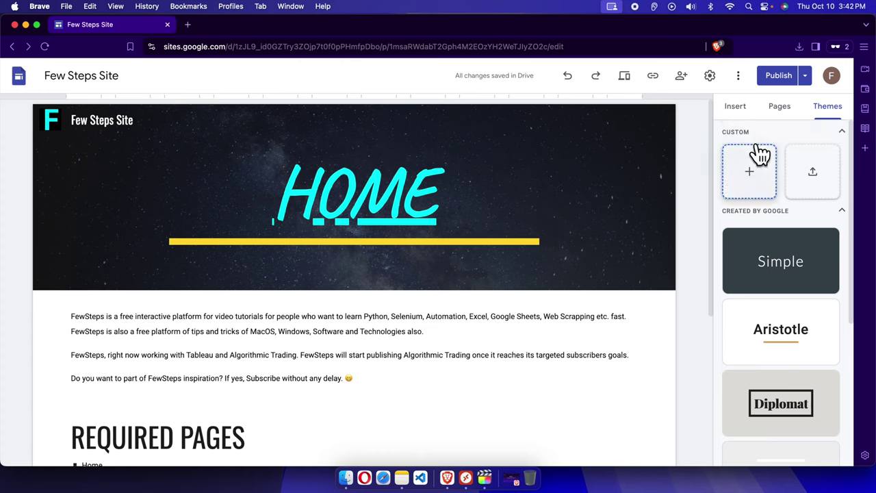
click(782, 113)
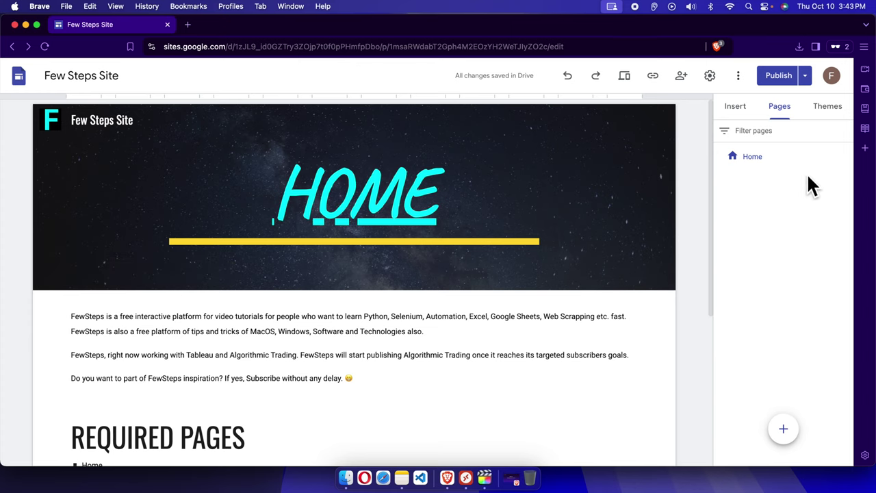
Select Categories in the Required Pages list and expand the Pages panel's add menu.
mouse_move(744, 163)
scroll(328, 333, down, 3)
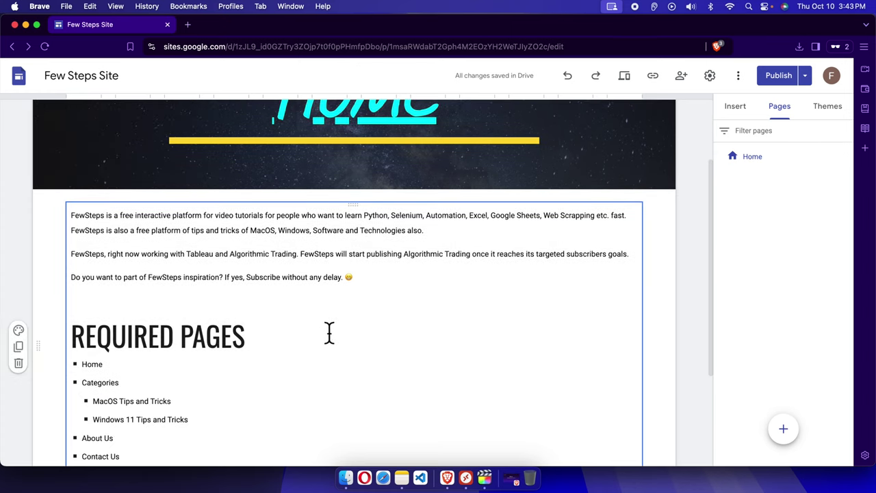
scroll(225, 370, down, 1)
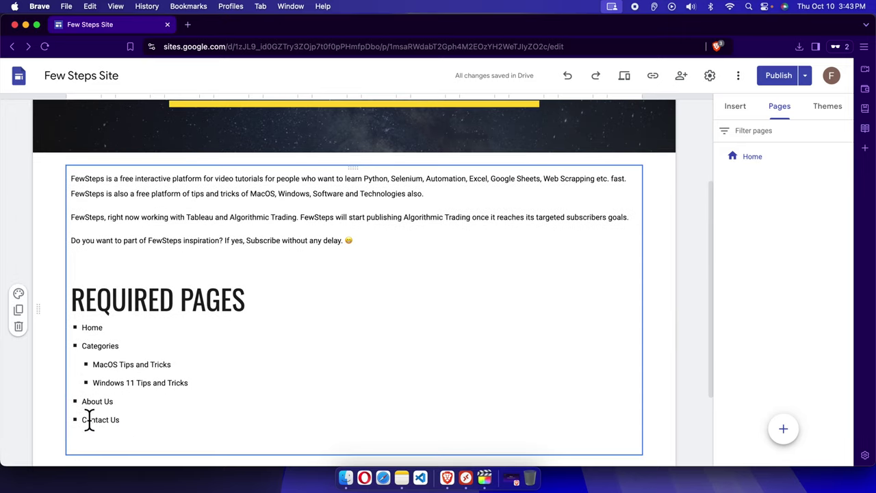
double_click(103, 347)
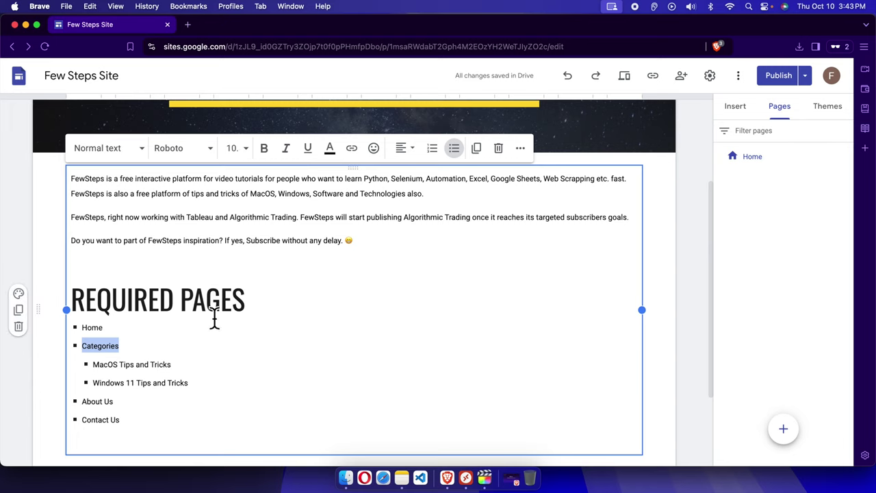
click(782, 112)
mouse_move(783, 445)
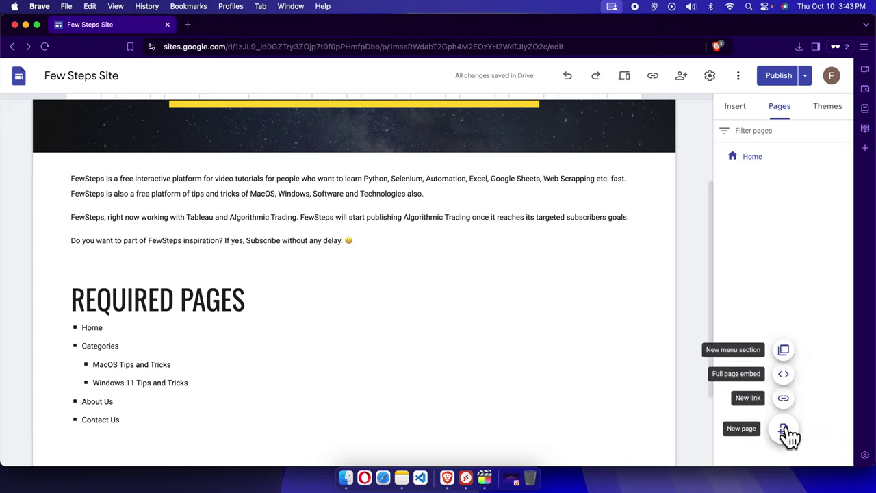
Create a new page named Categories, then return to the Home page.
click(782, 430)
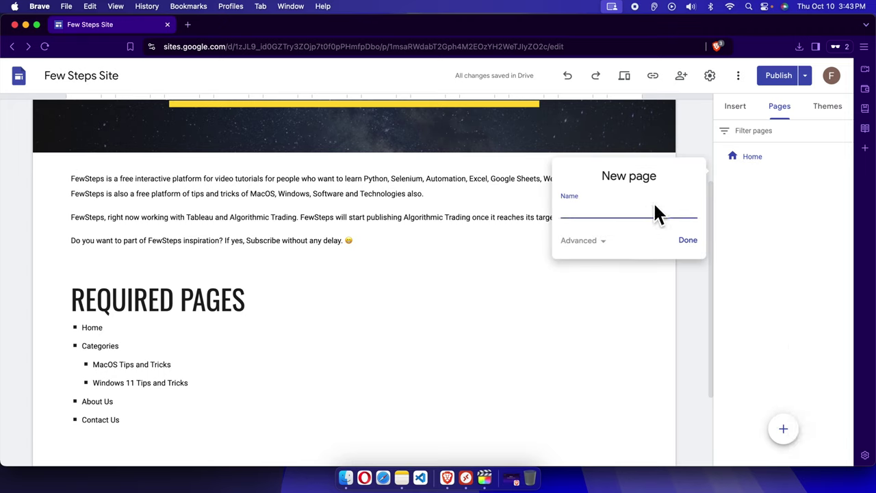
text(Categories)
click(686, 243)
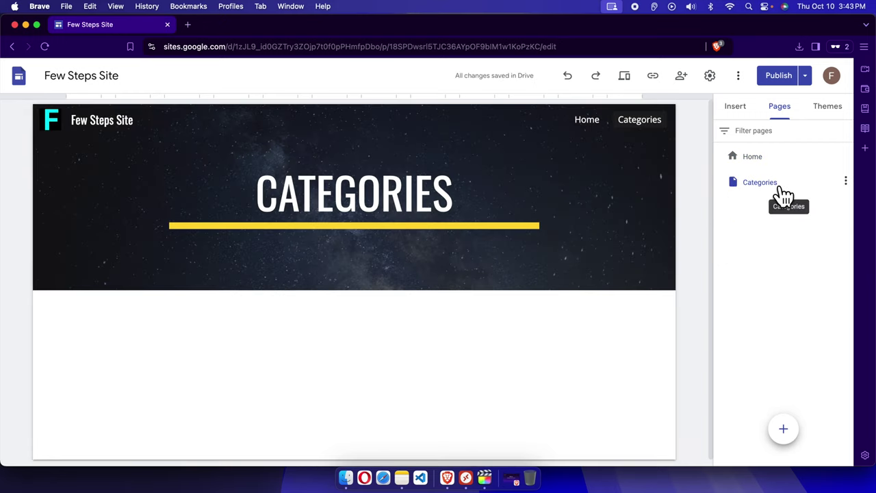
mouse_move(366, 281)
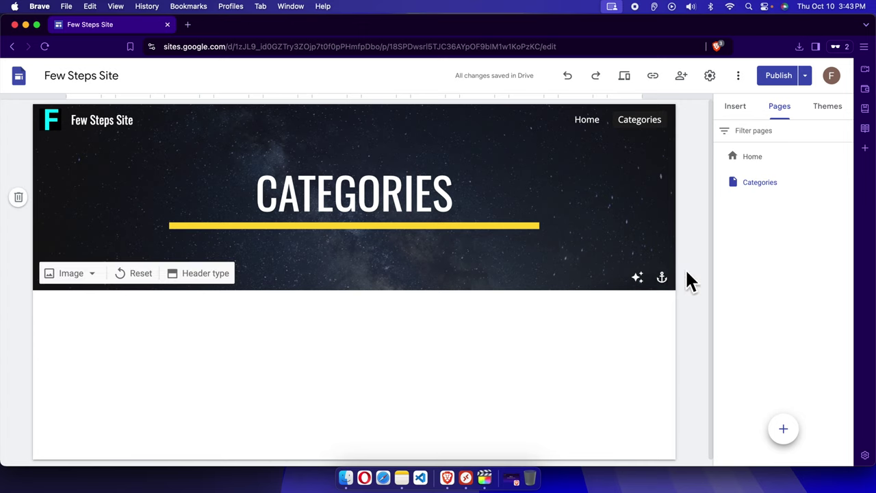
click(766, 157)
Add a new page named About Us, matching the Home page's About Us list item.
scroll(349, 393, down, 5)
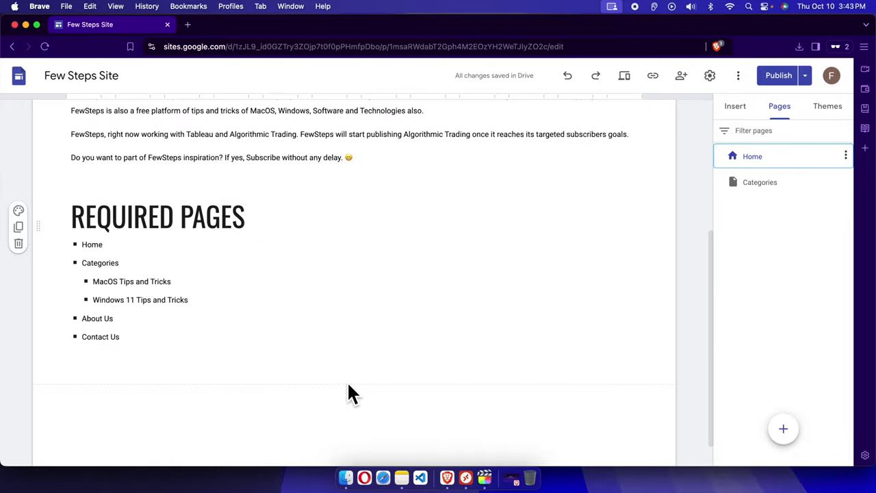
drag(91, 332, 125, 333)
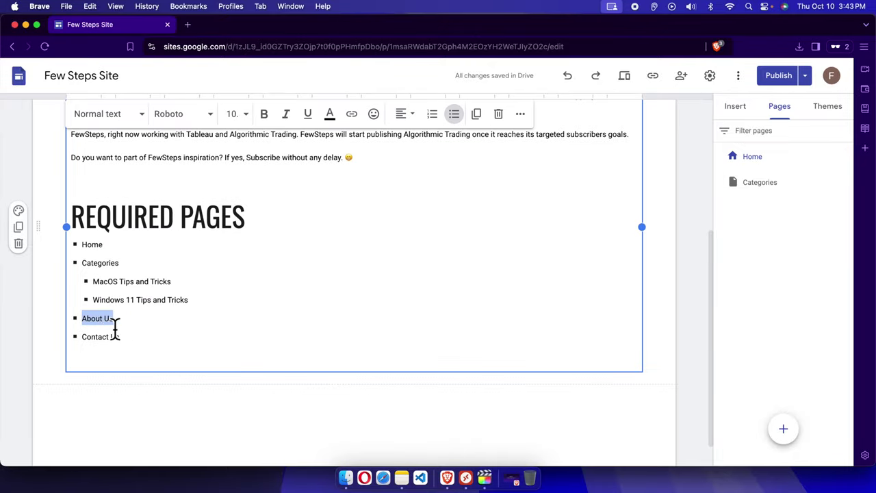
click(782, 114)
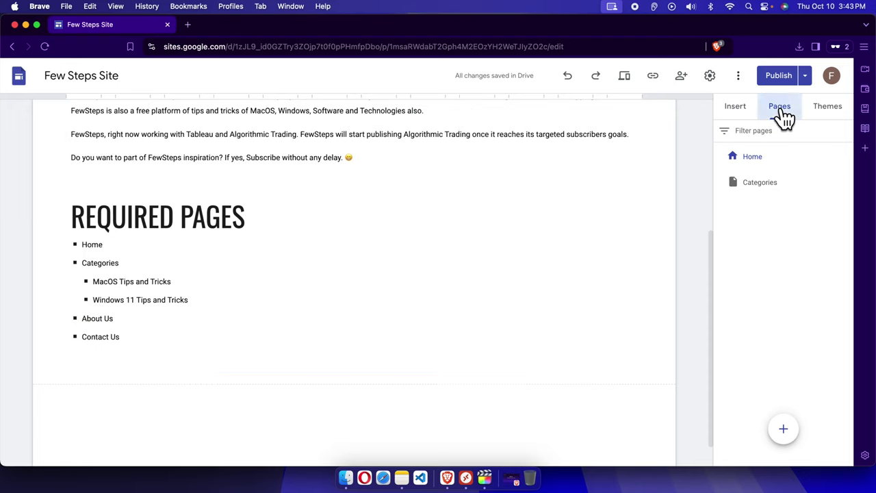
click(784, 430)
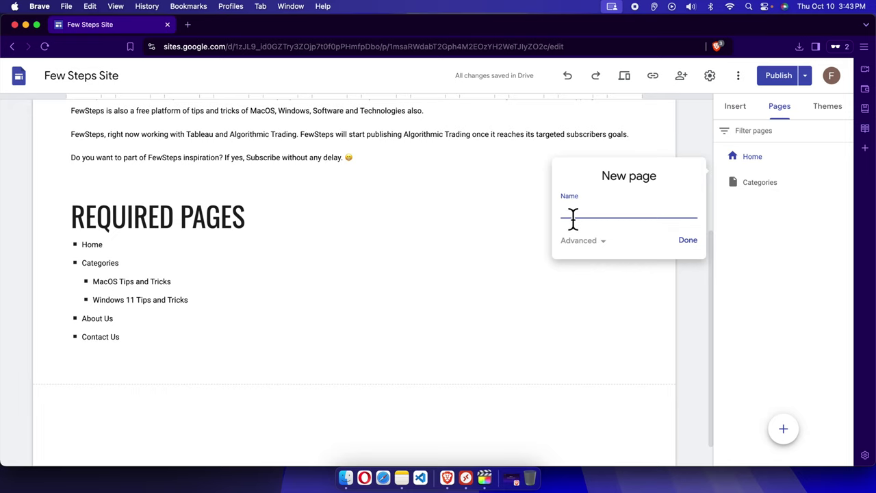
text(About Us)
click(688, 241)
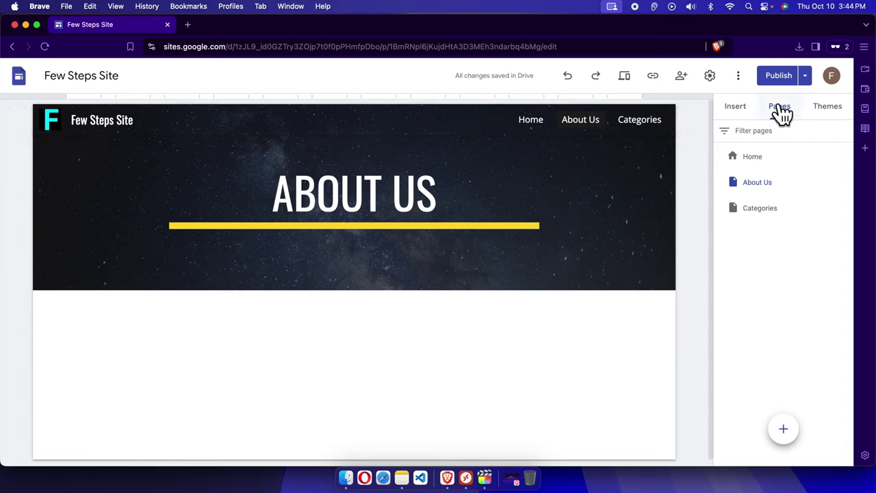
Take the Contact Us text from the Home page list and use it to name a new page.
click(758, 162)
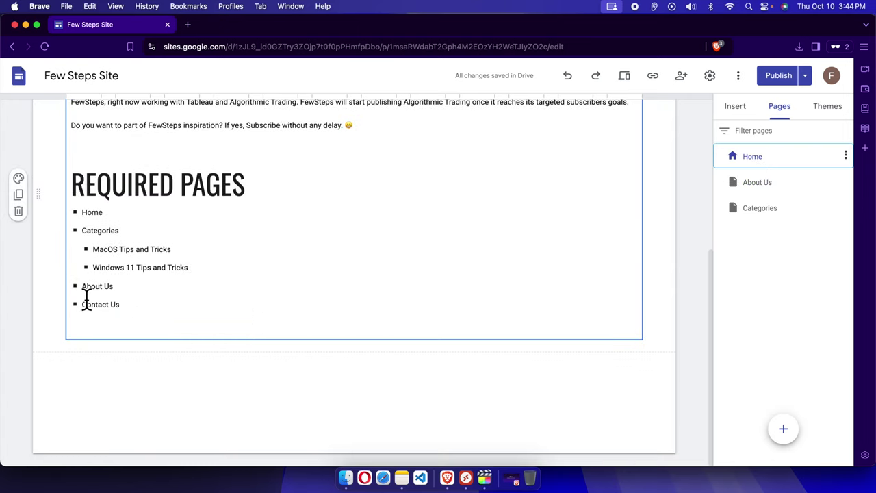
drag(83, 305, 131, 308)
key(super+c)
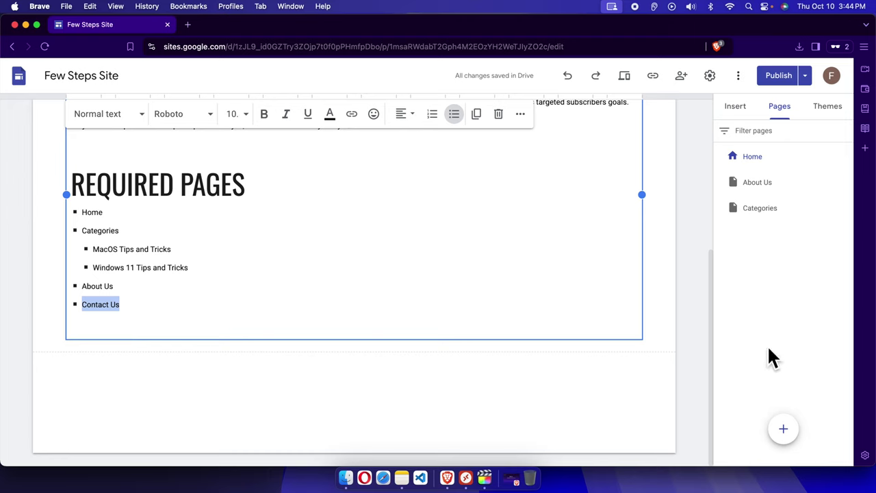
click(784, 429)
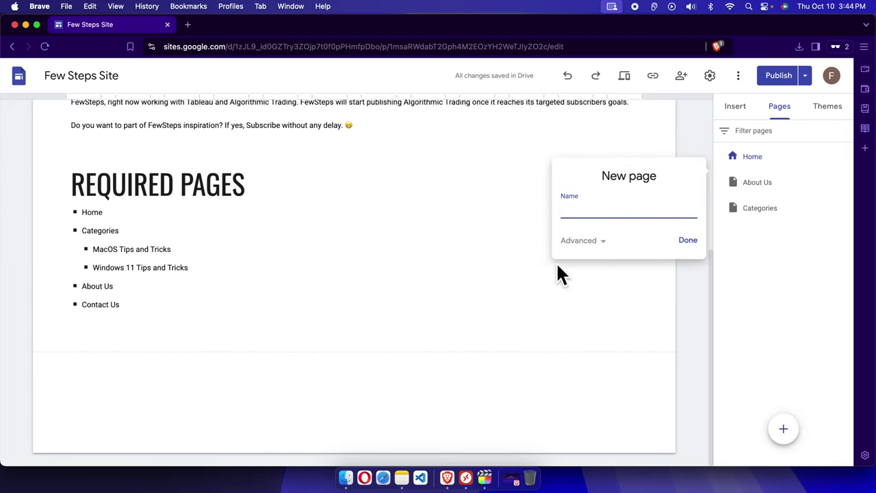
key(super+v)
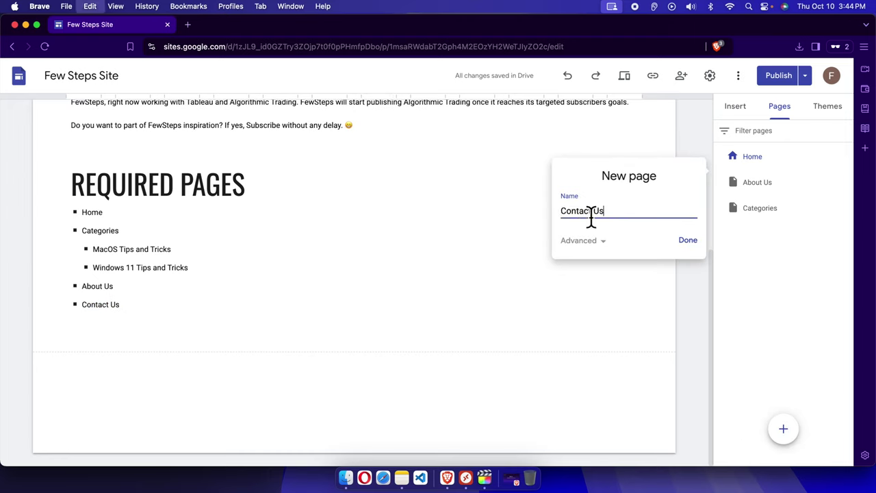
click(688, 243)
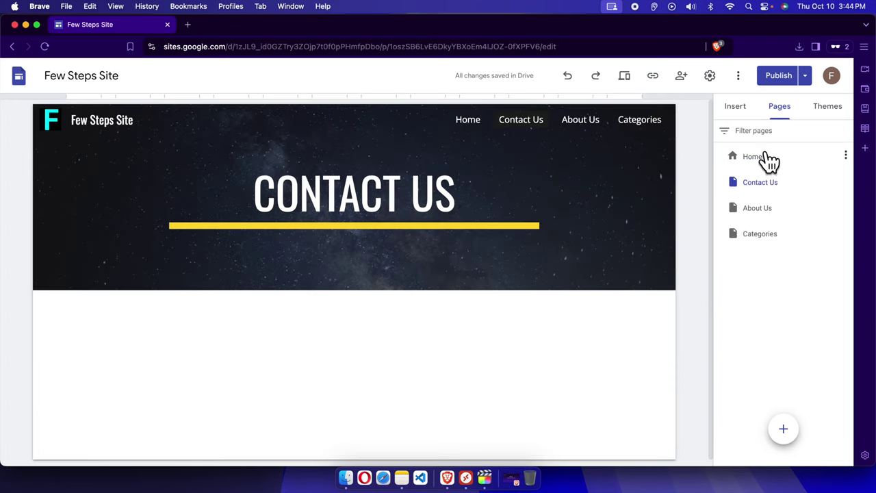
Review the added Contact Us, About Us and Categories pages and publish the site.
click(780, 78)
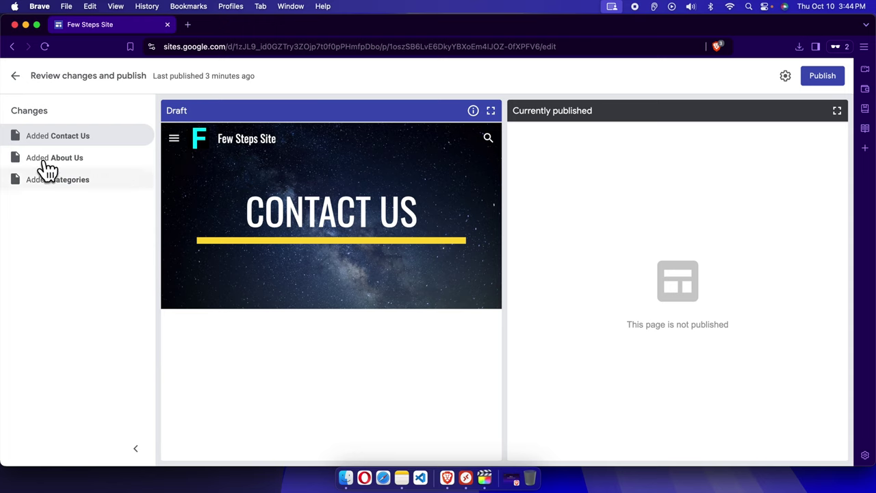
drag(36, 118, 9, 115)
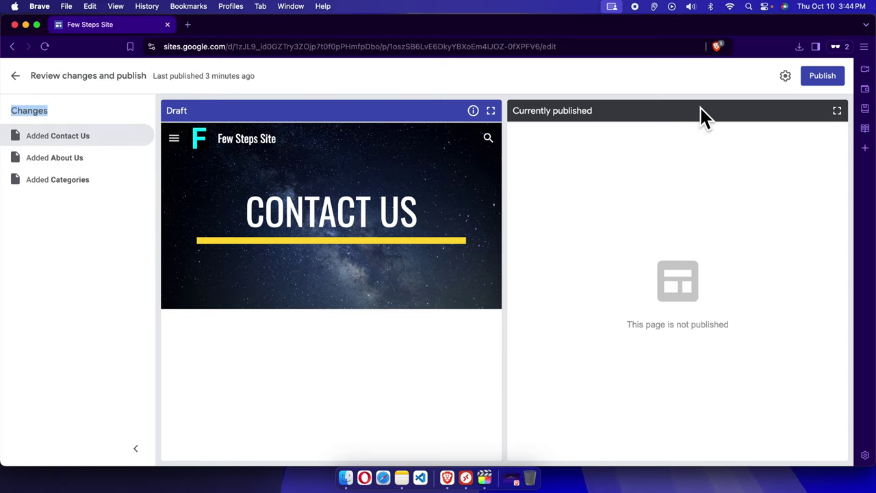
click(824, 85)
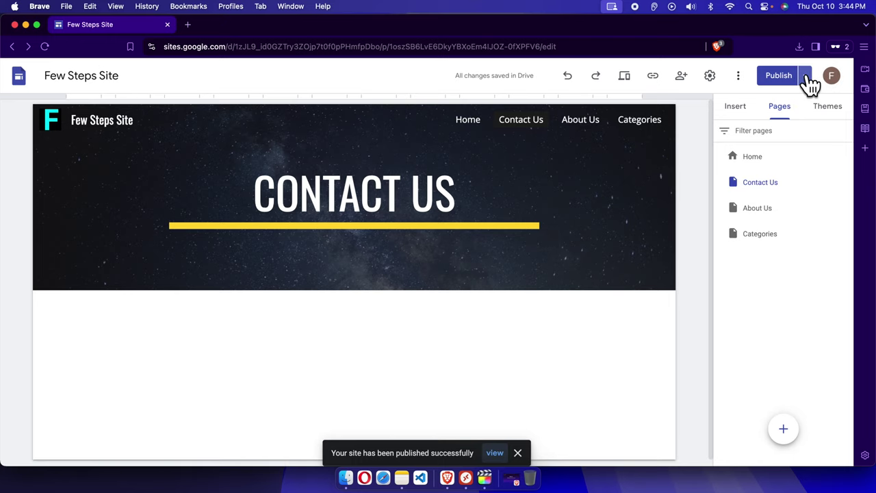
click(806, 77)
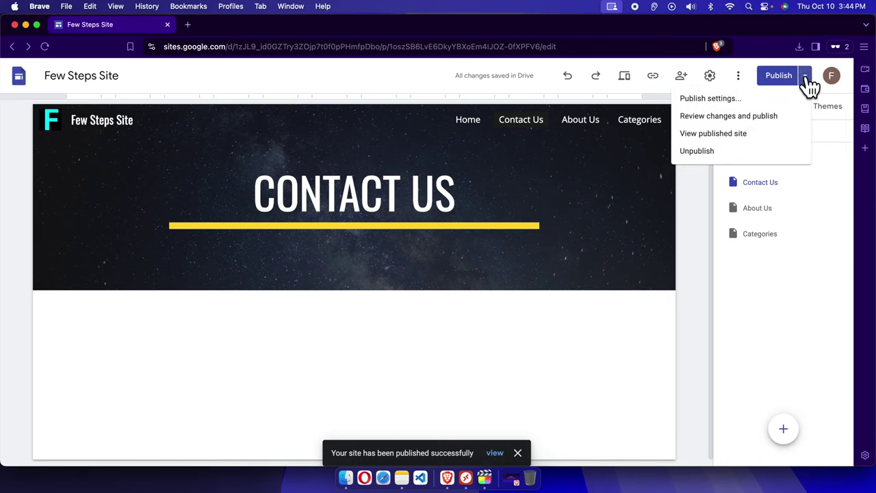
Open the published site and visit its About Us and Categories pages, switching between tabs.
click(726, 135)
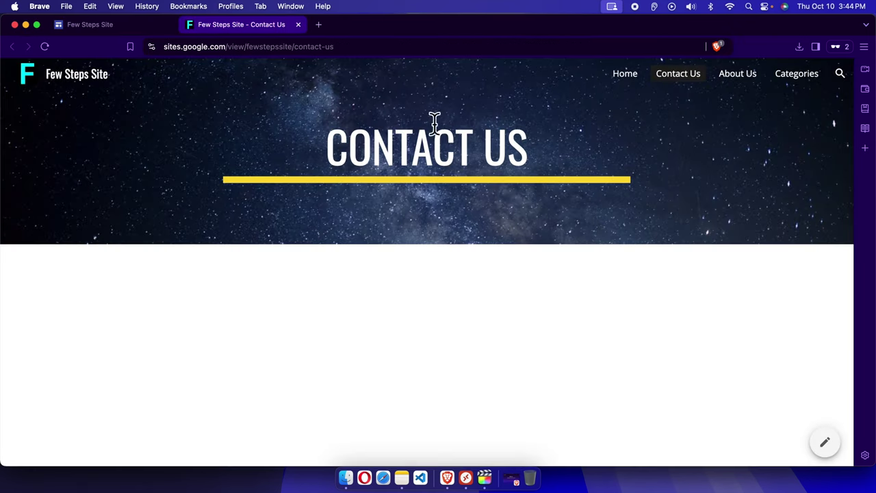
click(748, 84)
click(806, 81)
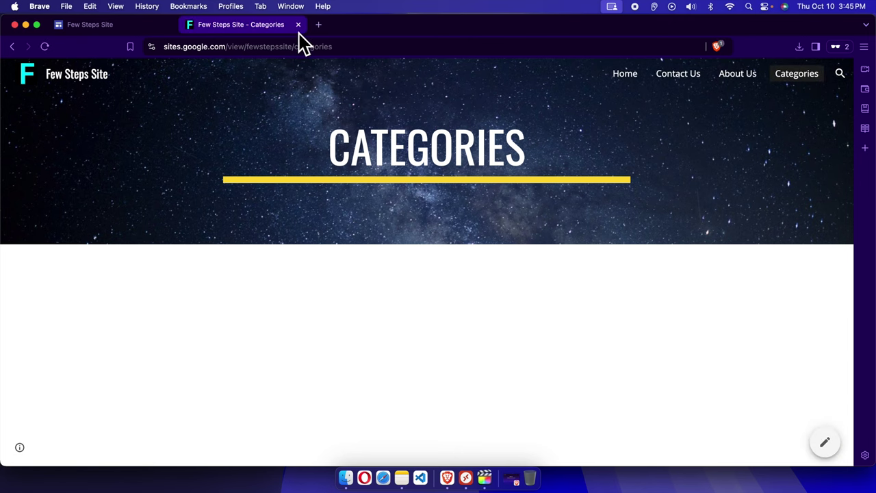
click(89, 24)
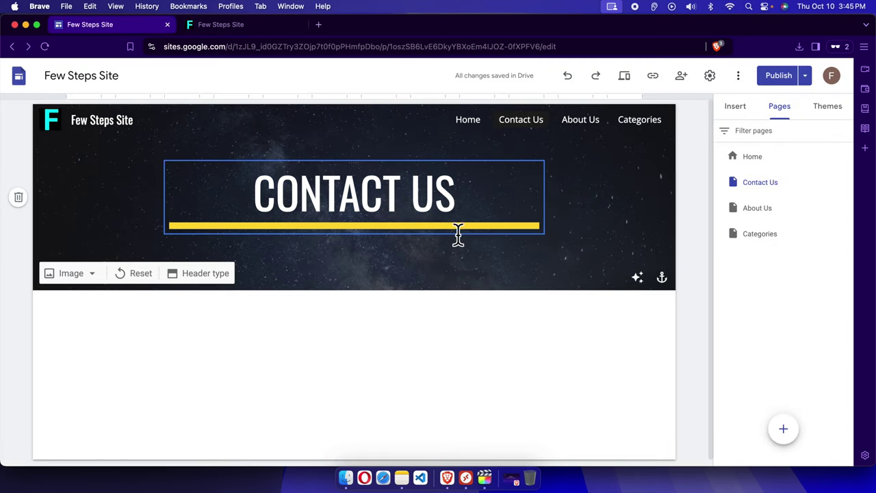
click(258, 31)
Copy 'MacOS Tips and Tricks' from the published Home page and go back to the editor tab.
scroll(301, 260, down, 2)
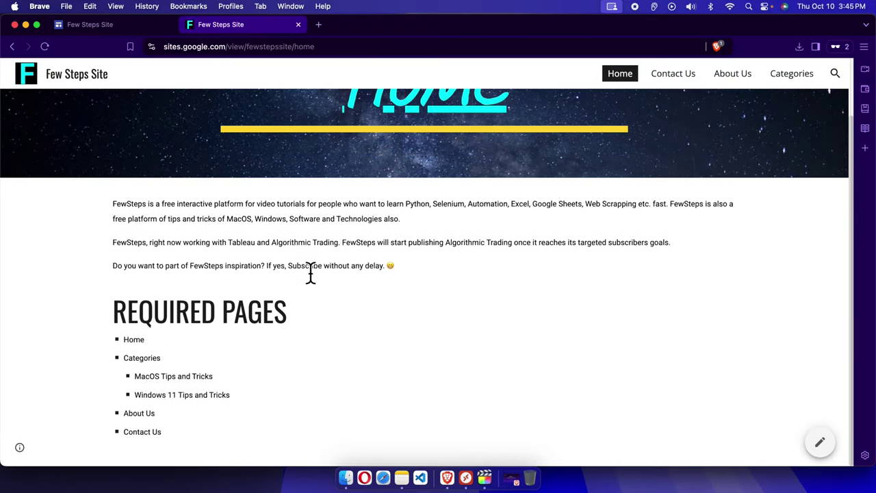
drag(236, 403, 220, 386)
click(135, 376)
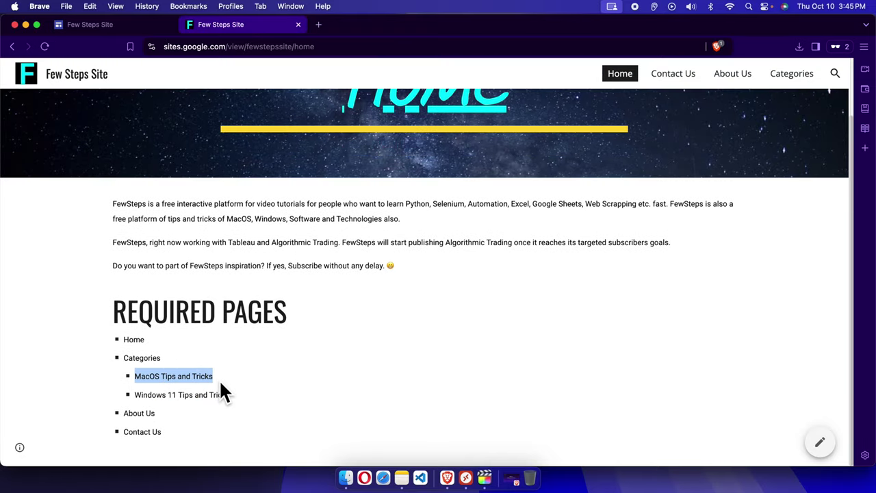
key(super+c)
click(102, 26)
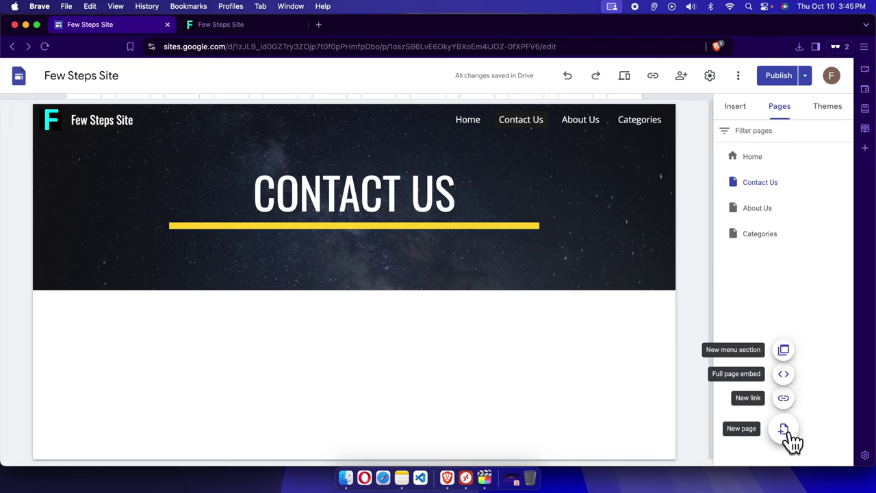
Create a 'MacOS Tips and Tricks' page and drag it under Categories in the Pages panel.
click(787, 435)
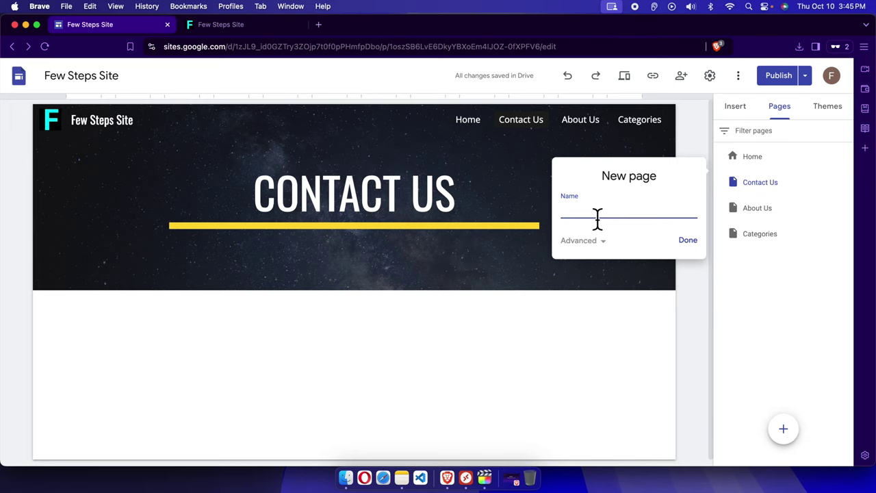
key(super+v)
click(692, 241)
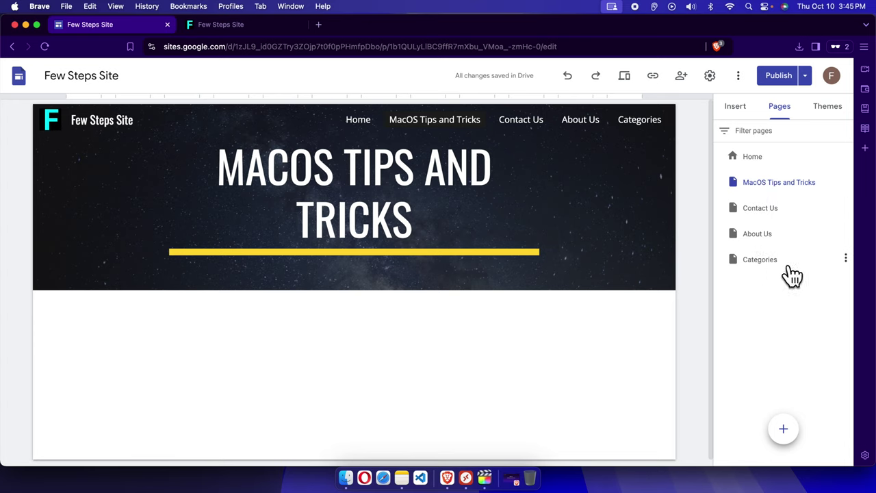
click(767, 189)
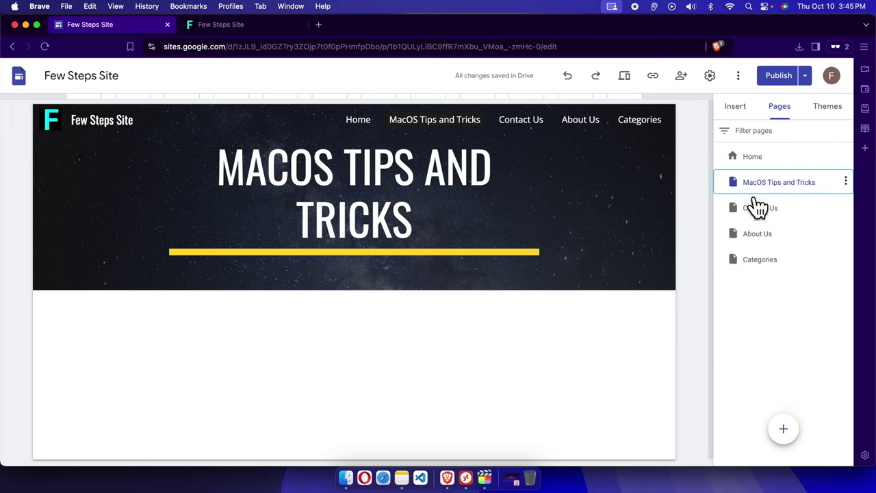
drag(758, 207, 759, 268)
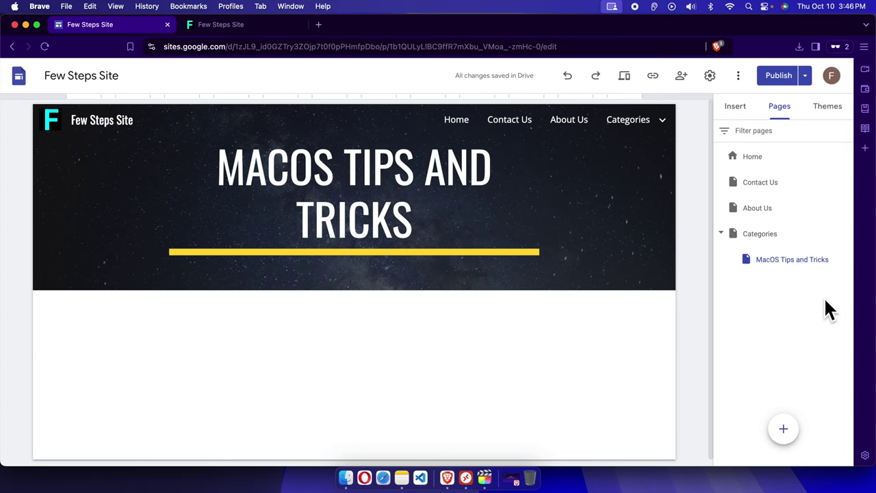
click(781, 77)
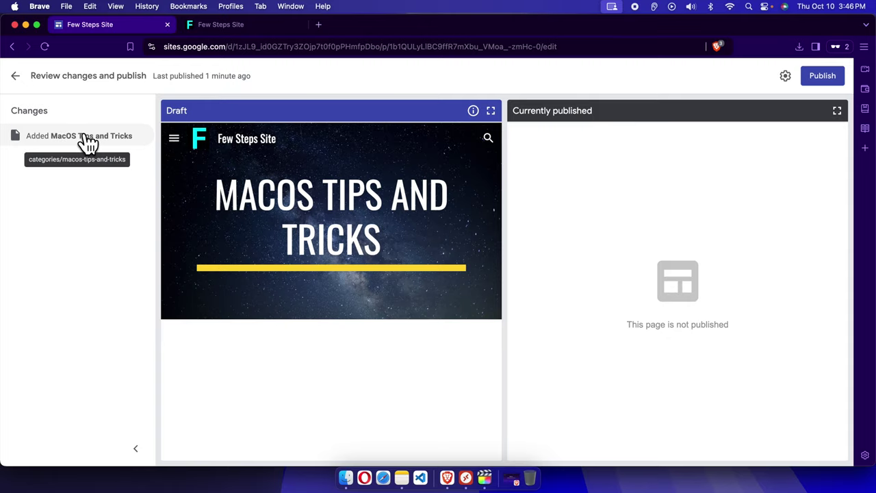
click(820, 78)
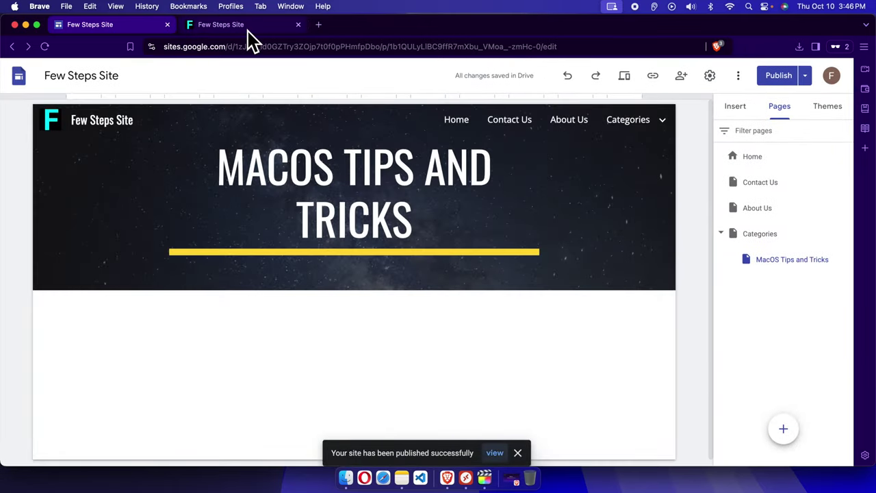
click(806, 78)
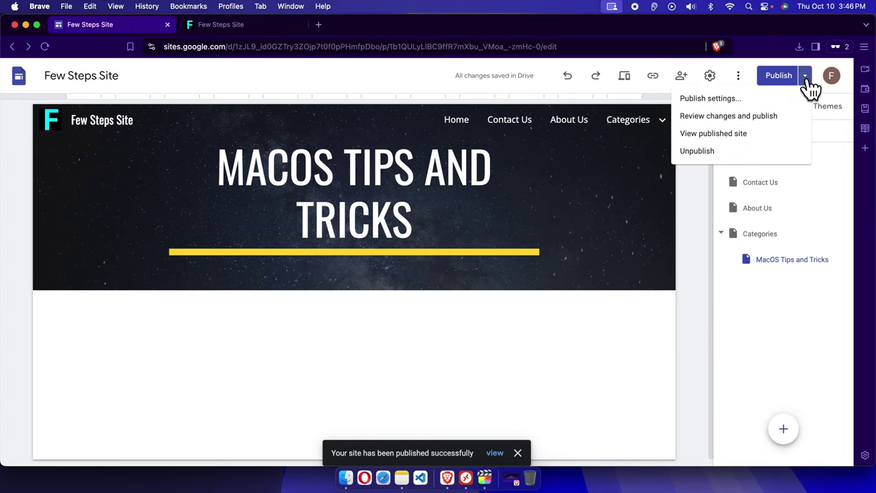
click(745, 145)
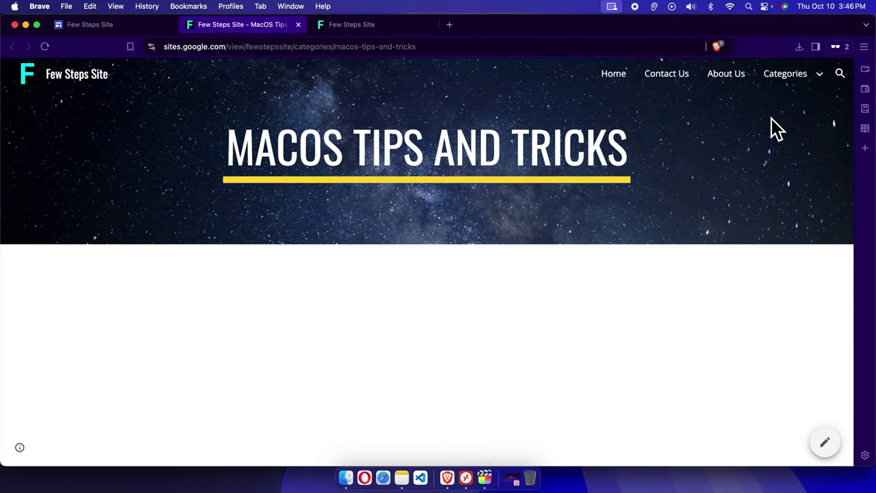
mouse_move(779, 77)
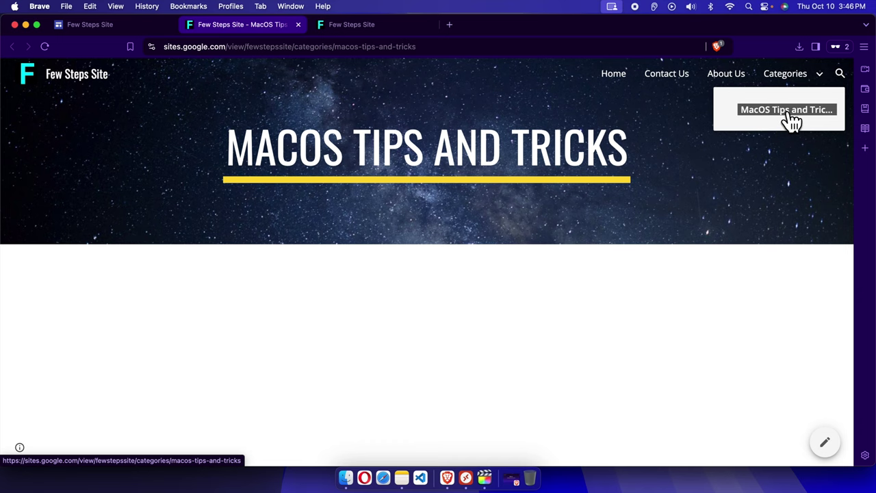
click(788, 117)
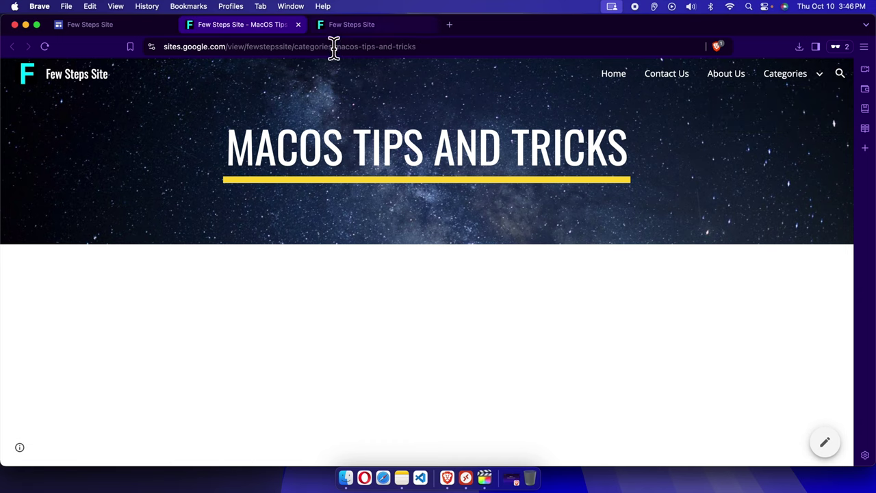
click(298, 25)
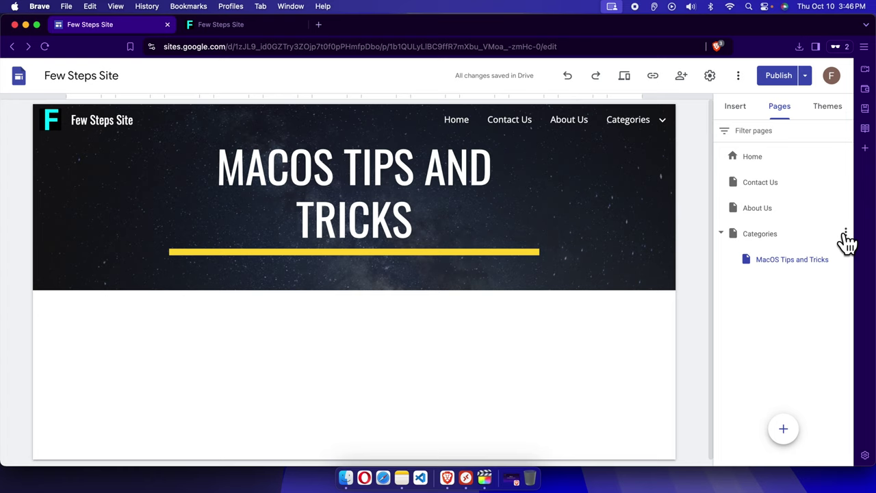
Add a Categories subpage named 'Windows 11 Tips and Tricks', copying the name from the published Home page.
click(846, 233)
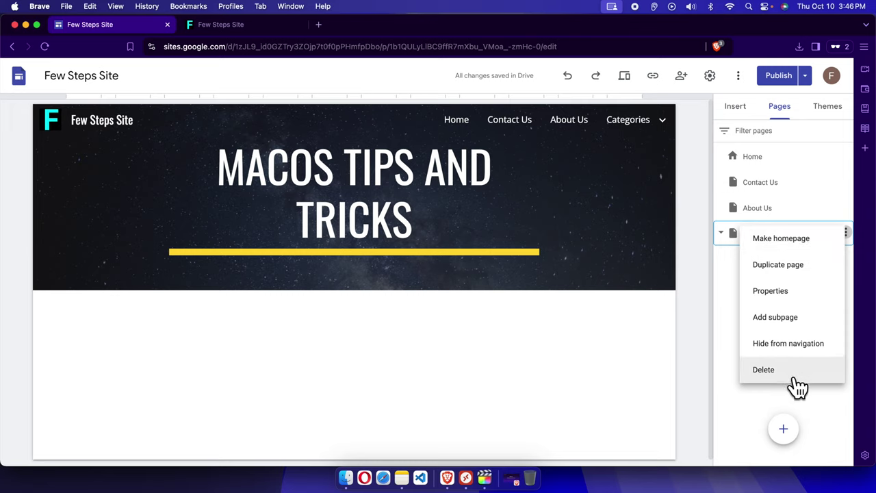
click(793, 323)
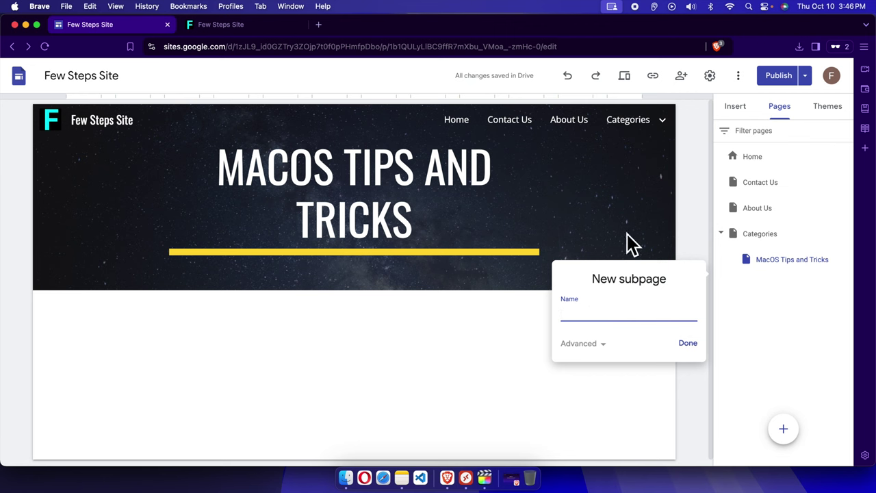
click(259, 28)
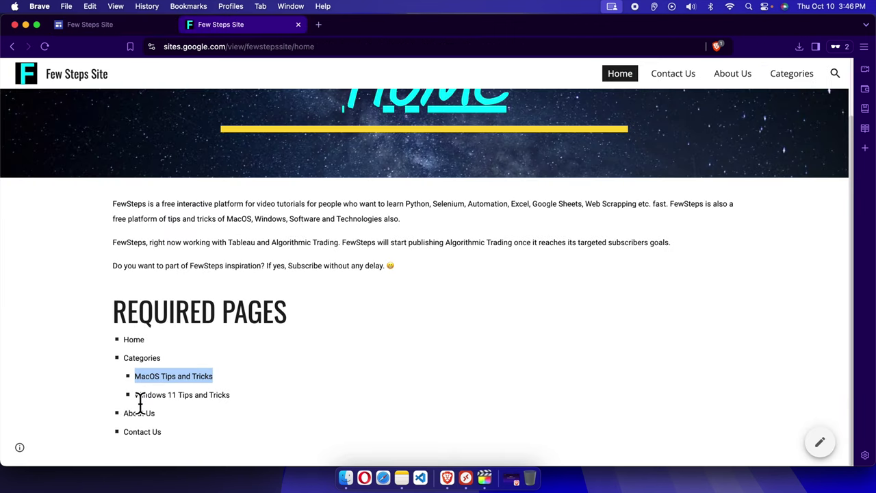
drag(136, 396, 239, 402)
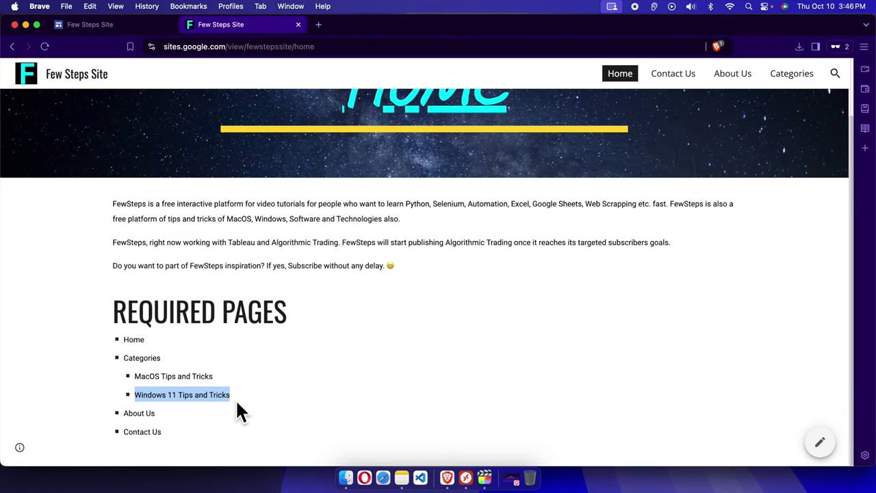
click(109, 25)
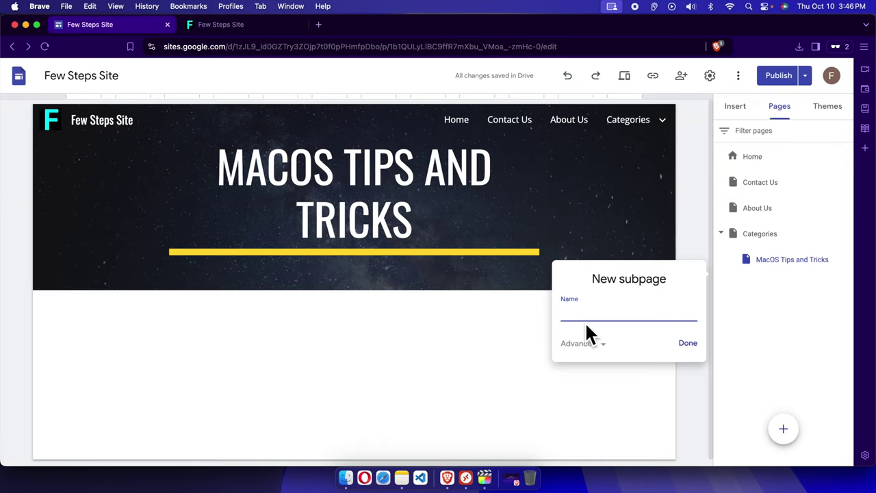
key(super+v)
click(690, 349)
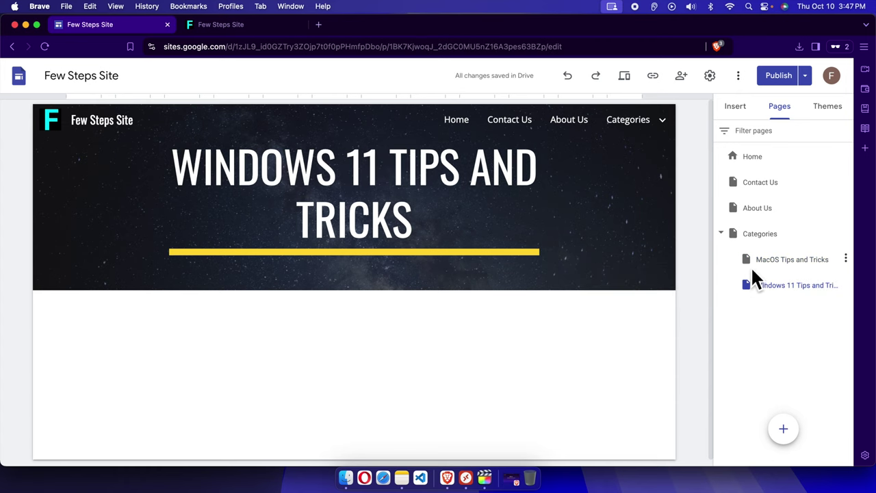
Review and publish the site changes, then bring up the Publish options menu.
click(776, 77)
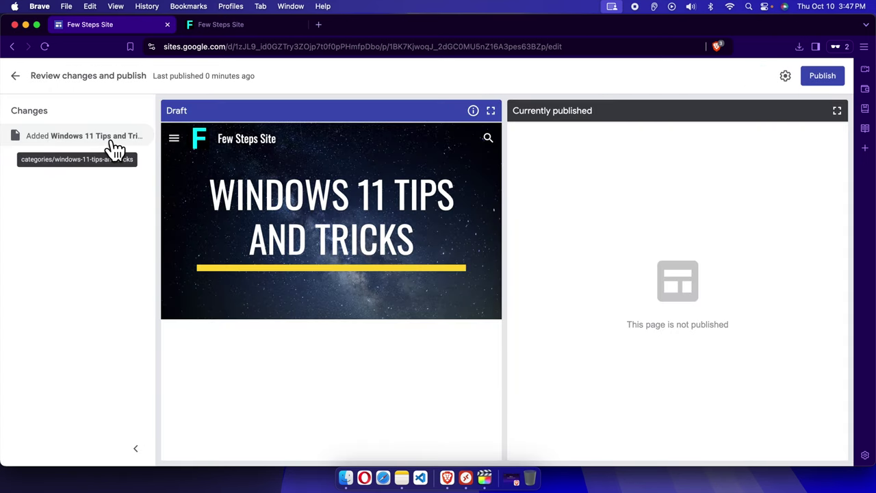
click(822, 81)
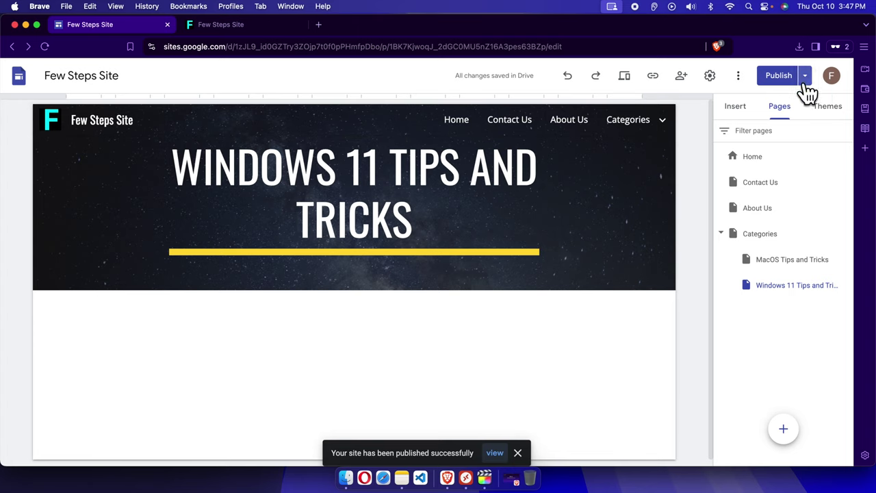
click(805, 76)
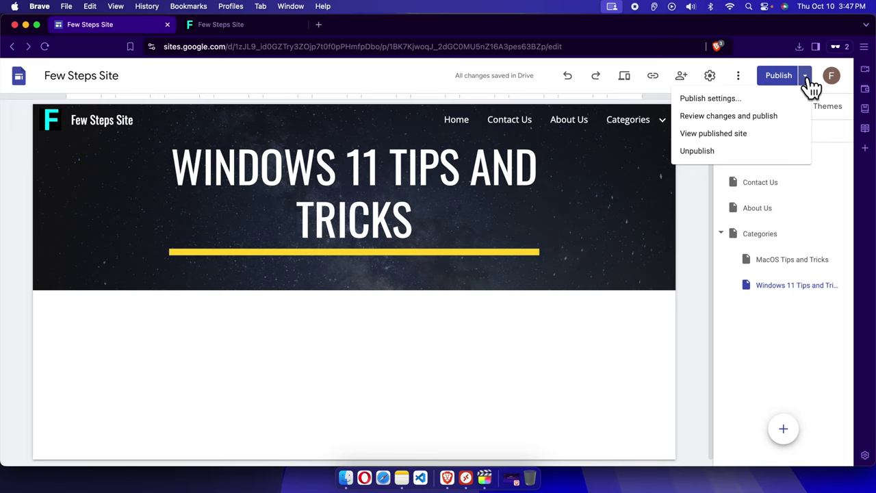
click(807, 81)
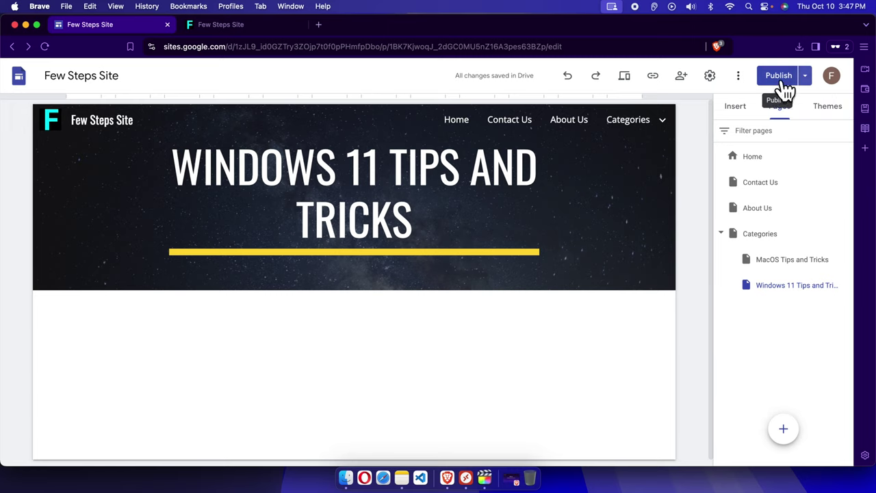
click(805, 79)
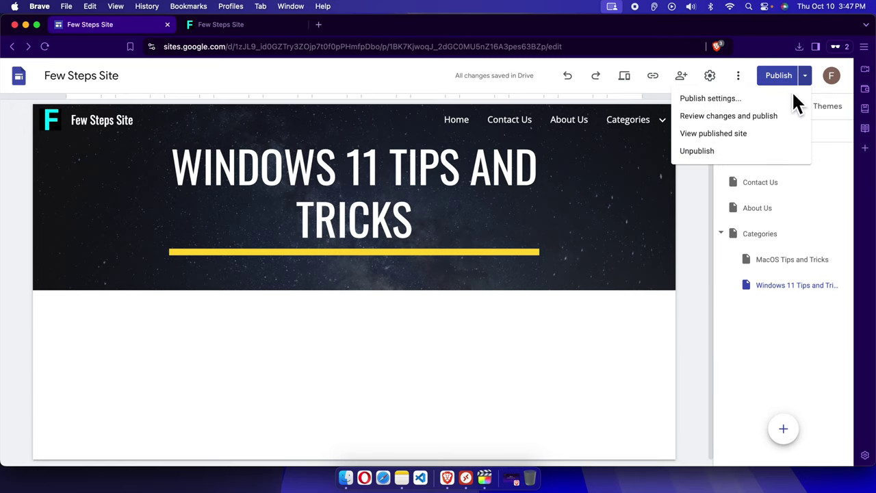
View the published site and open MacOS Tips and Tricks from the Categories dropdown.
click(734, 136)
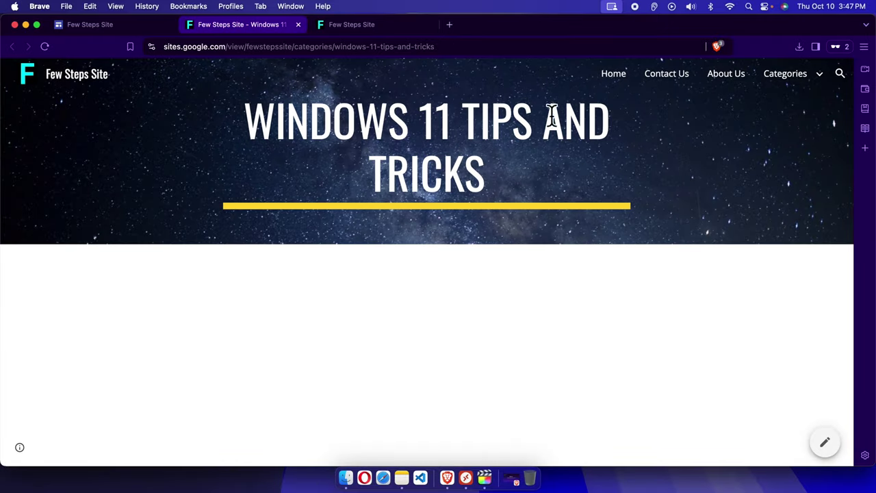
mouse_move(767, 79)
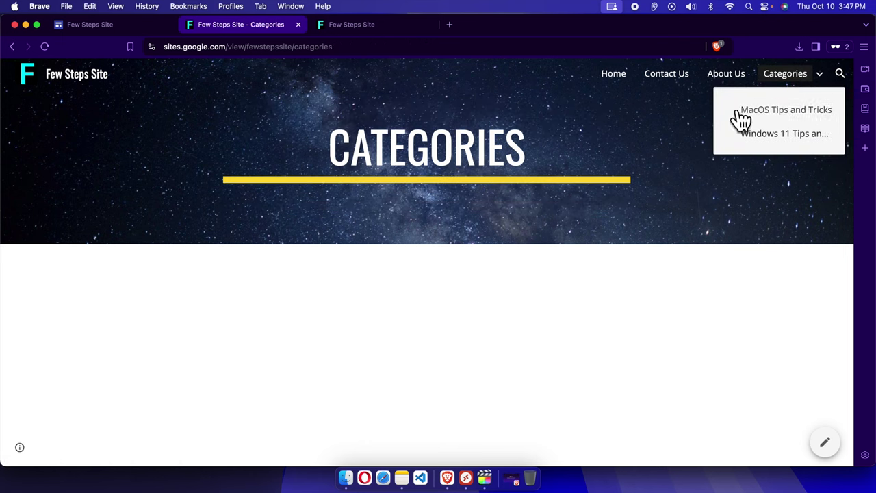
click(780, 118)
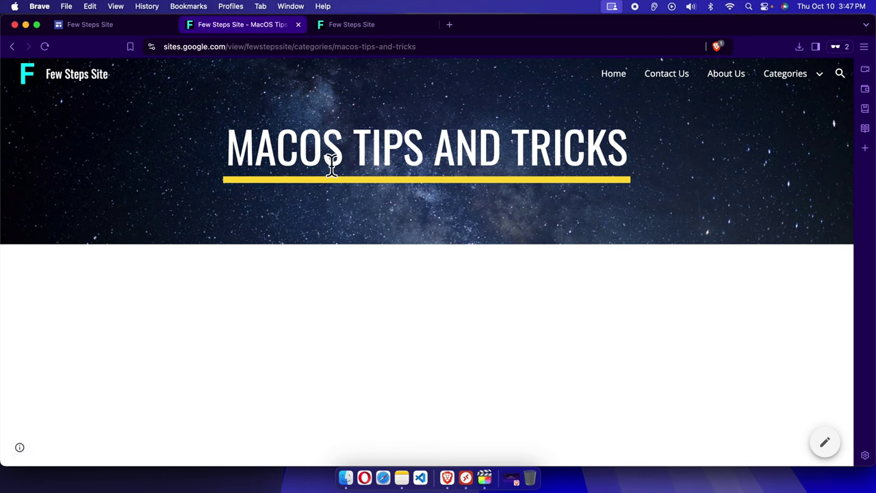
Open Windows 11 Tips and Tricks from Categories on the live site, then return to the editor.
click(794, 79)
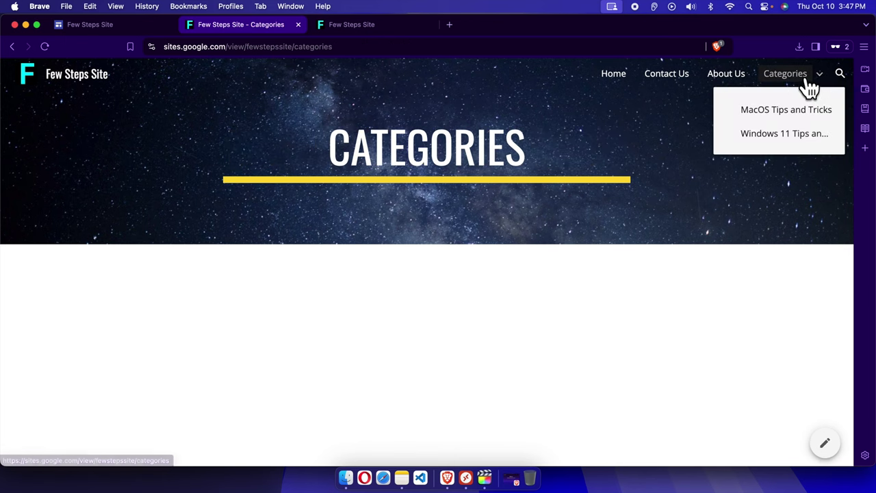
click(771, 141)
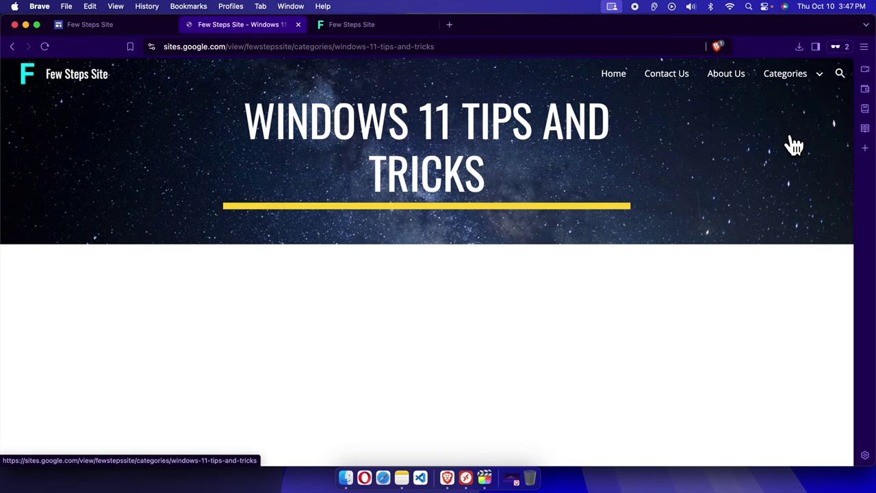
drag(247, 123, 545, 205)
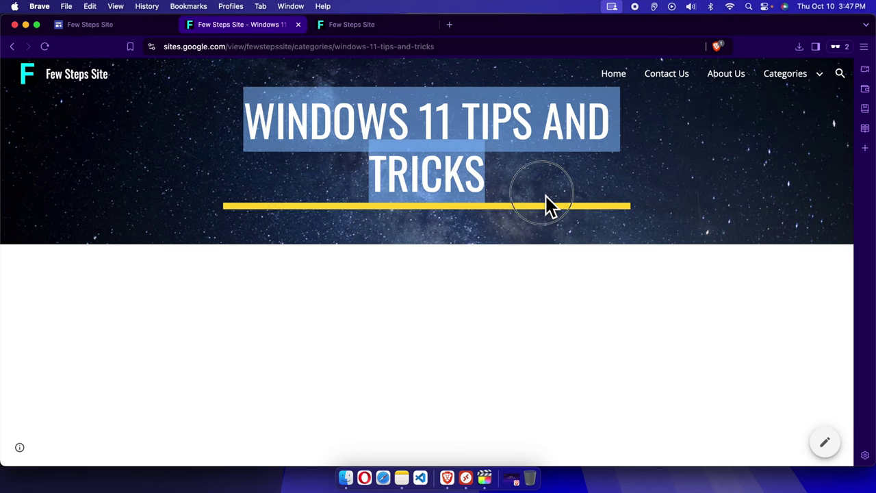
click(90, 24)
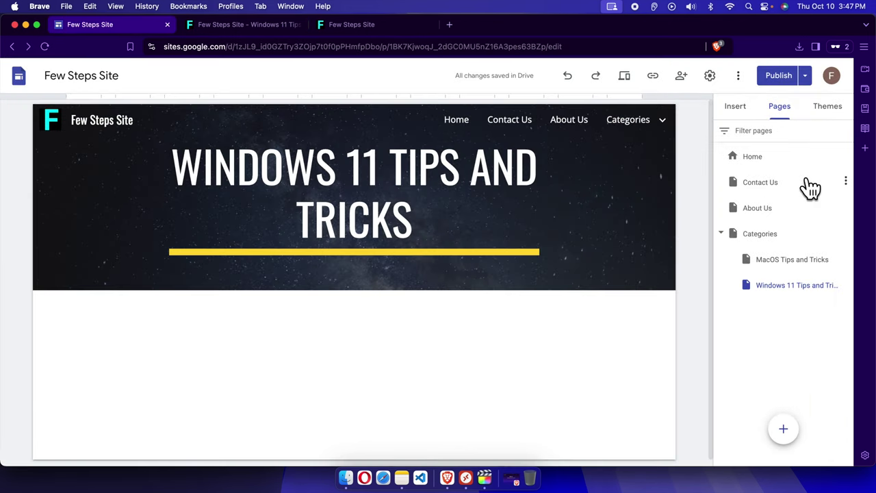